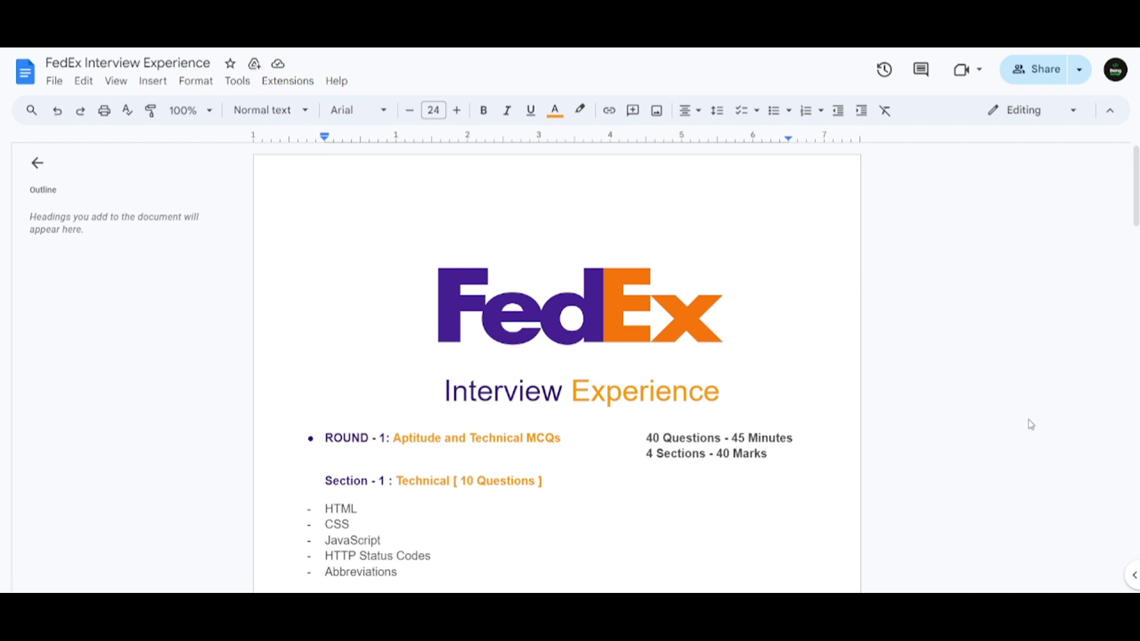
pyautogui.scroll(-1, 1030, 419)
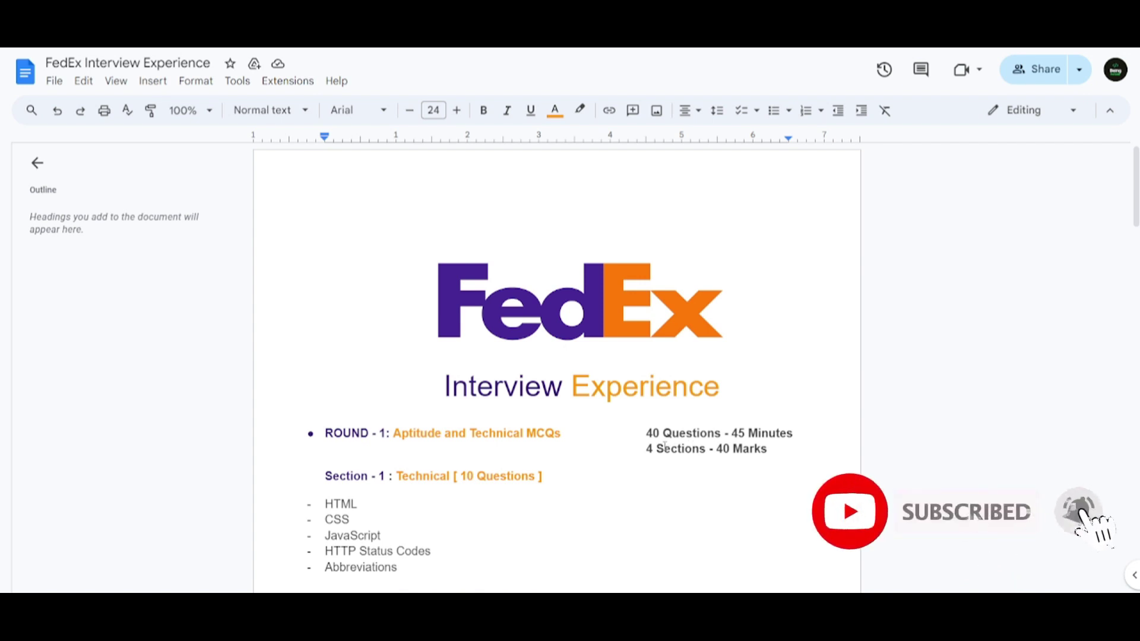
pyautogui.scroll(-1, 661, 439)
pyautogui.scroll(-1, 633, 415)
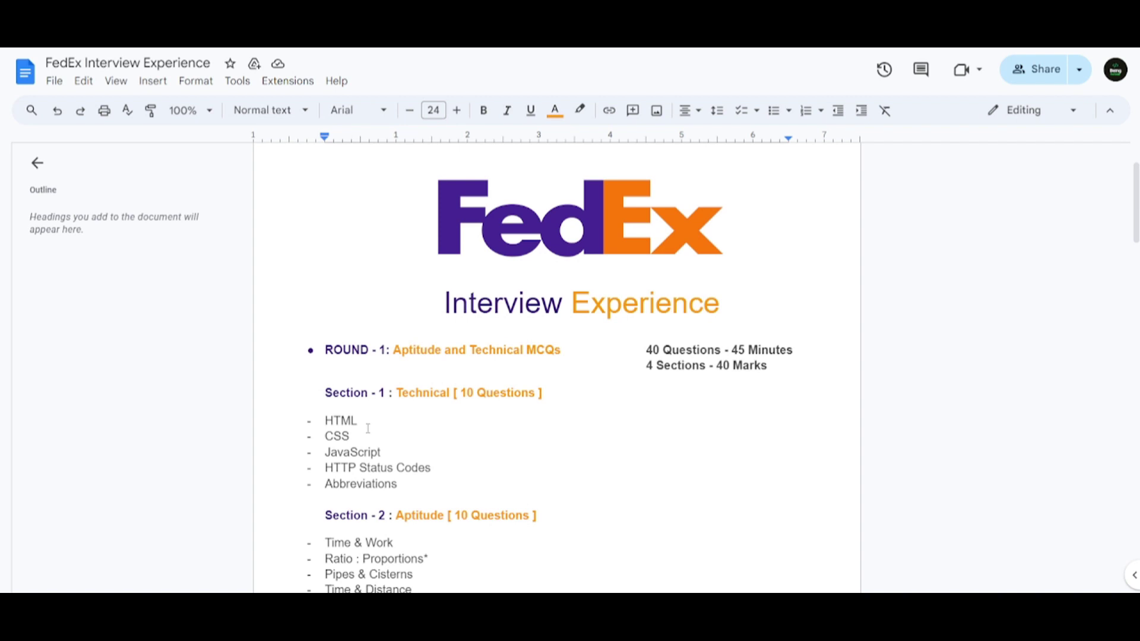
pyautogui.scroll(-2, 377, 427)
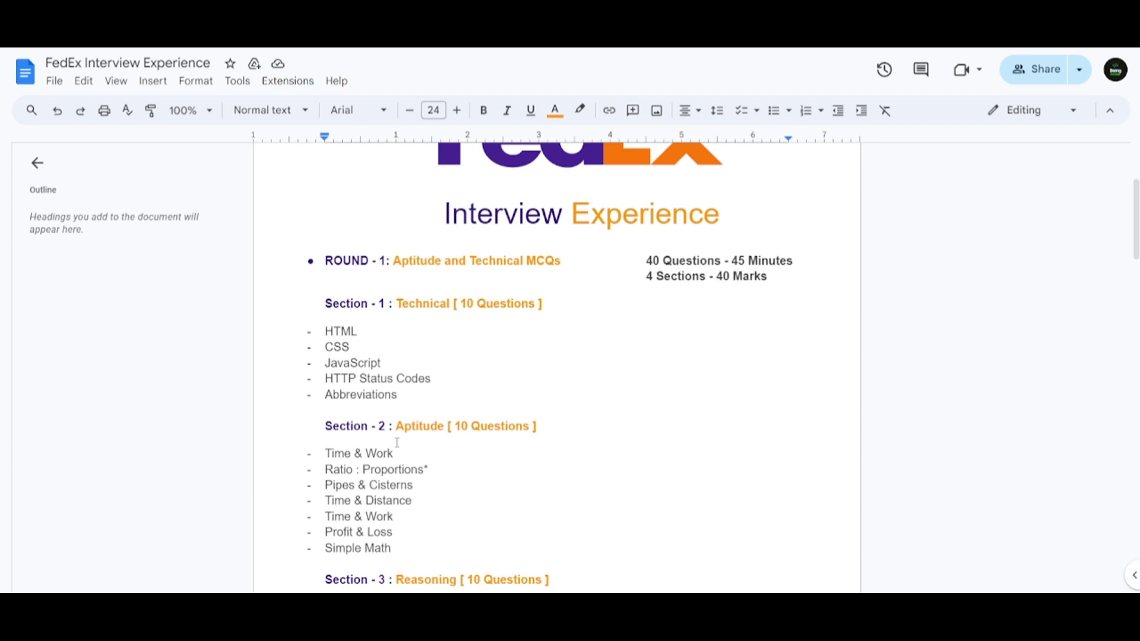
pyautogui.scroll(-1, 396, 443)
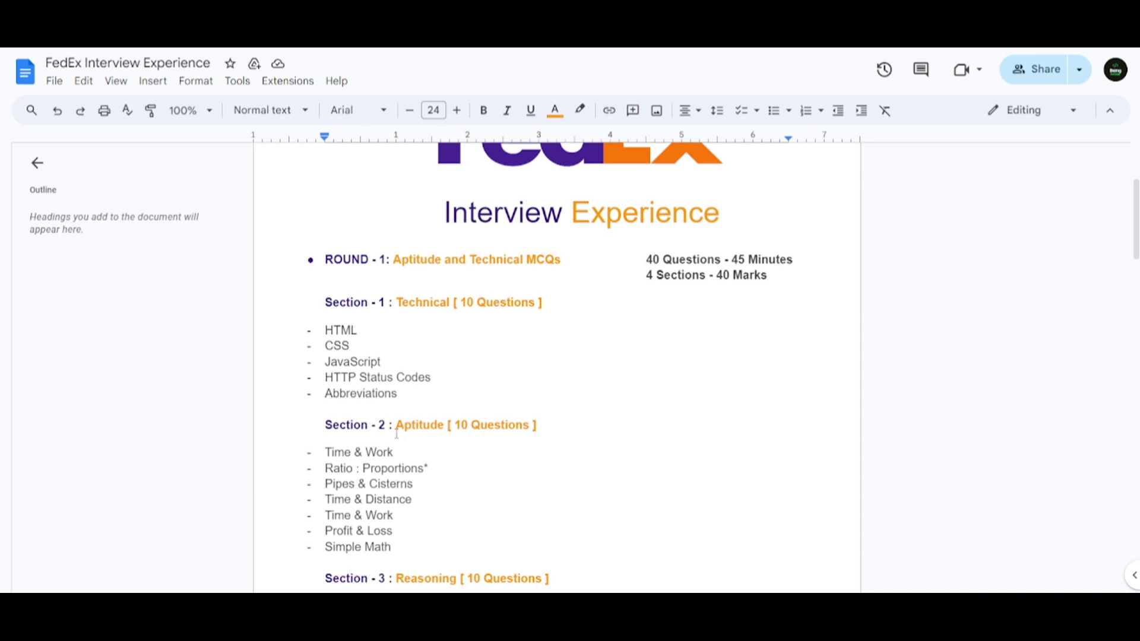
pyautogui.scroll(-1, 396, 434)
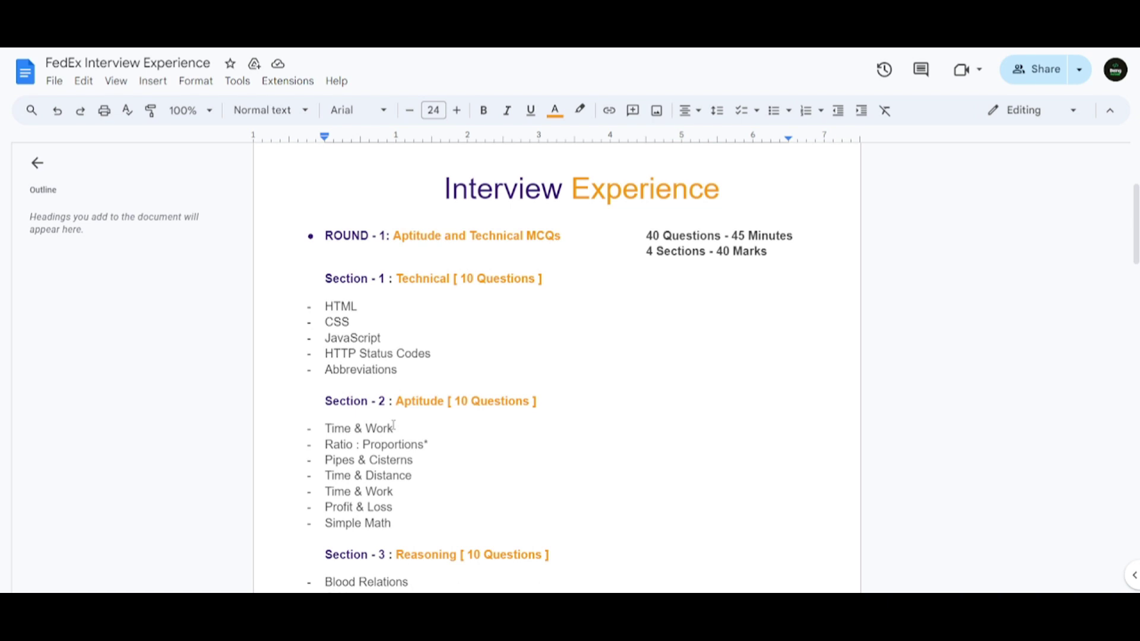
# Highlight and then deselect the 'Ratio : Proportions' topic in the Section 4 notes.
pyautogui.moveTo(428, 444)
pyautogui.mouseDown()
pyautogui.moveTo(334, 445)
pyautogui.moveTo(370, 445)
pyautogui.mouseUp()
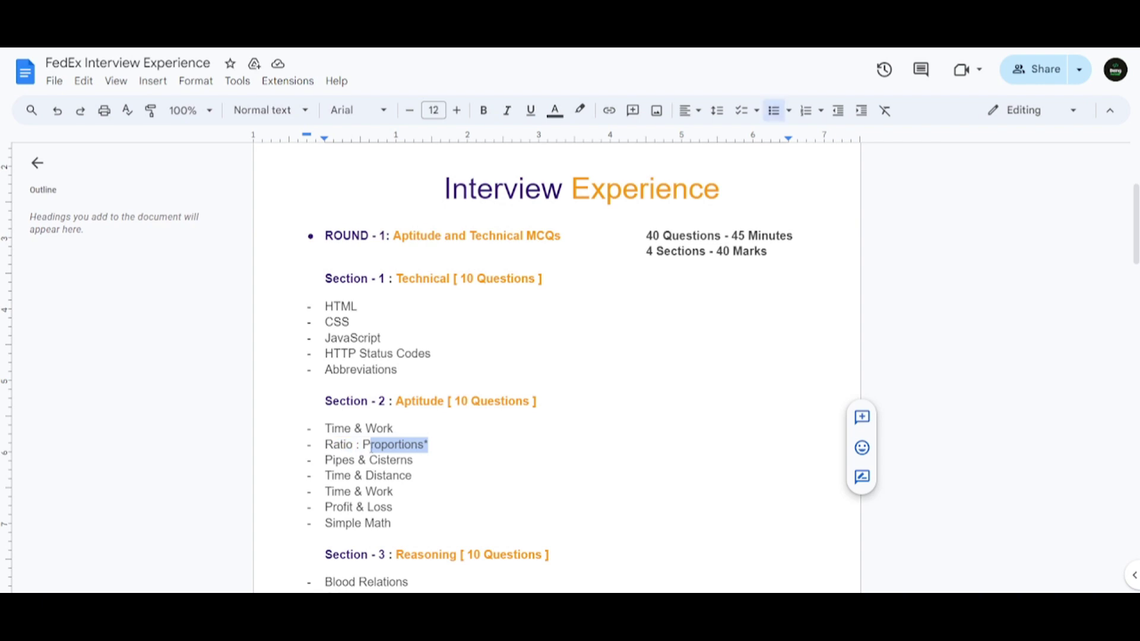
pyautogui.click(370, 444)
pyautogui.scroll(-1, 369, 445)
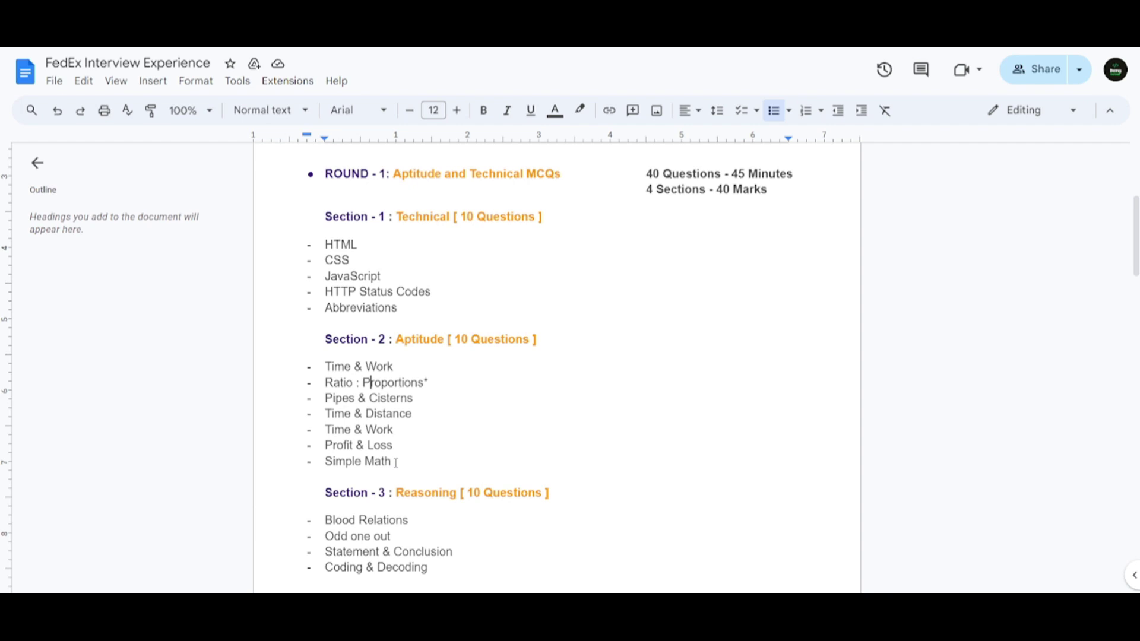
pyautogui.scroll(-1, 396, 462)
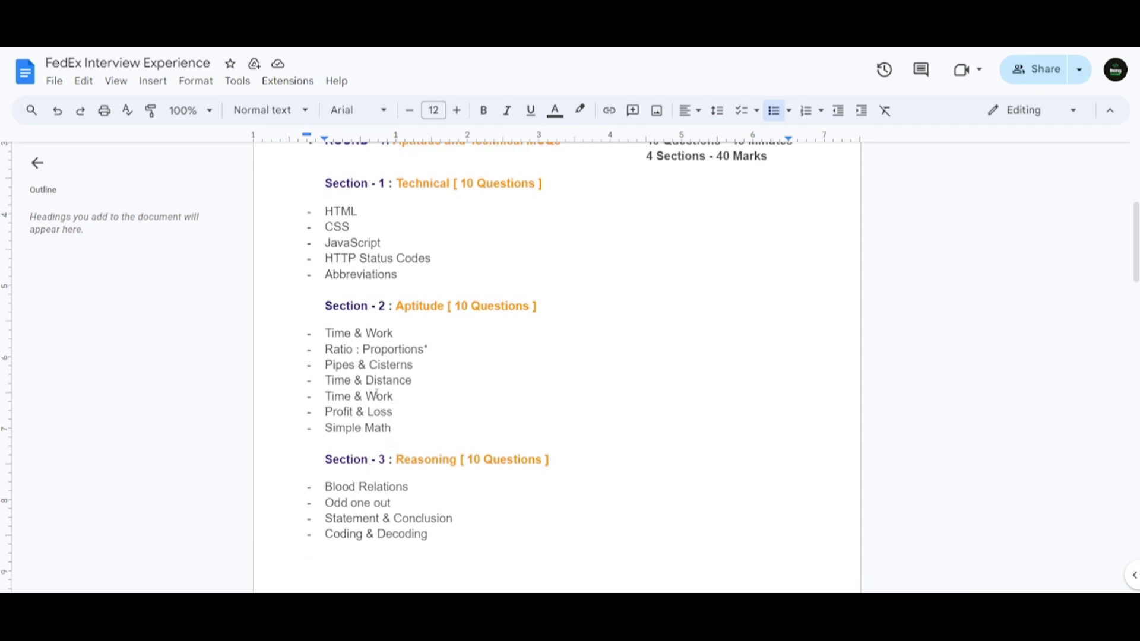
pyautogui.scroll(-1, 376, 394)
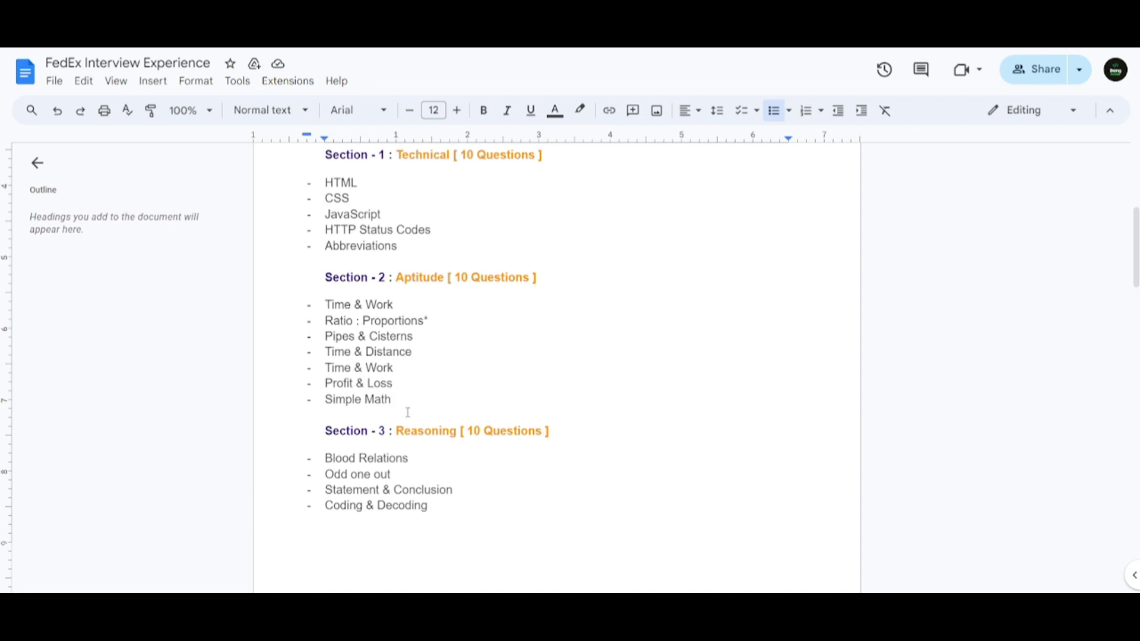
pyautogui.scroll(-1, 407, 412)
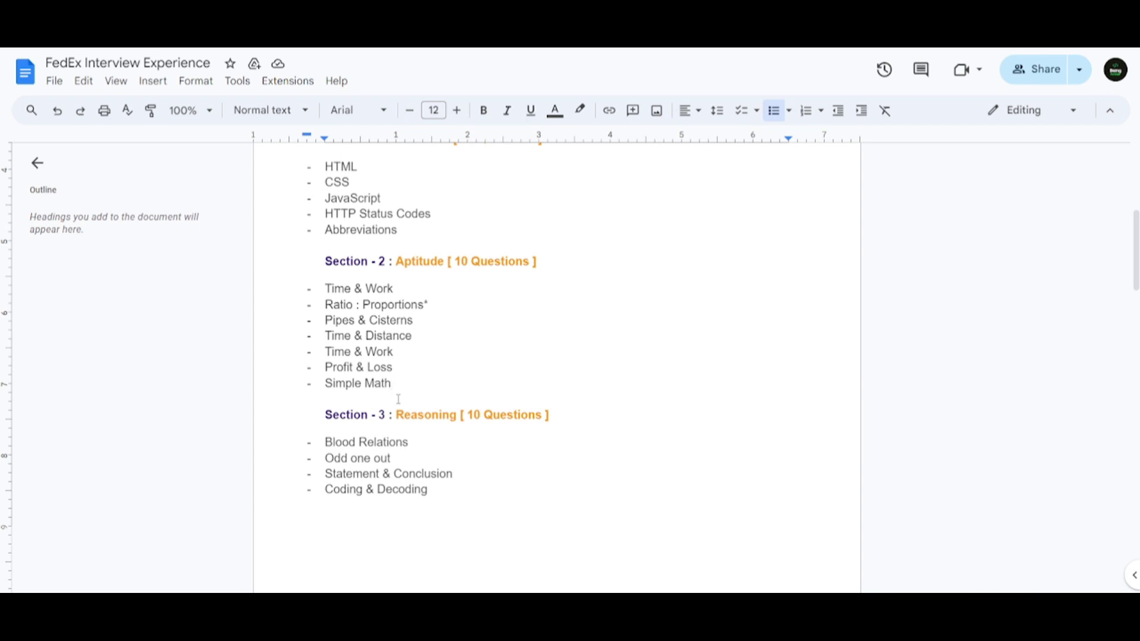
pyautogui.scroll(-1, 398, 399)
pyautogui.scroll(-1, 396, 393)
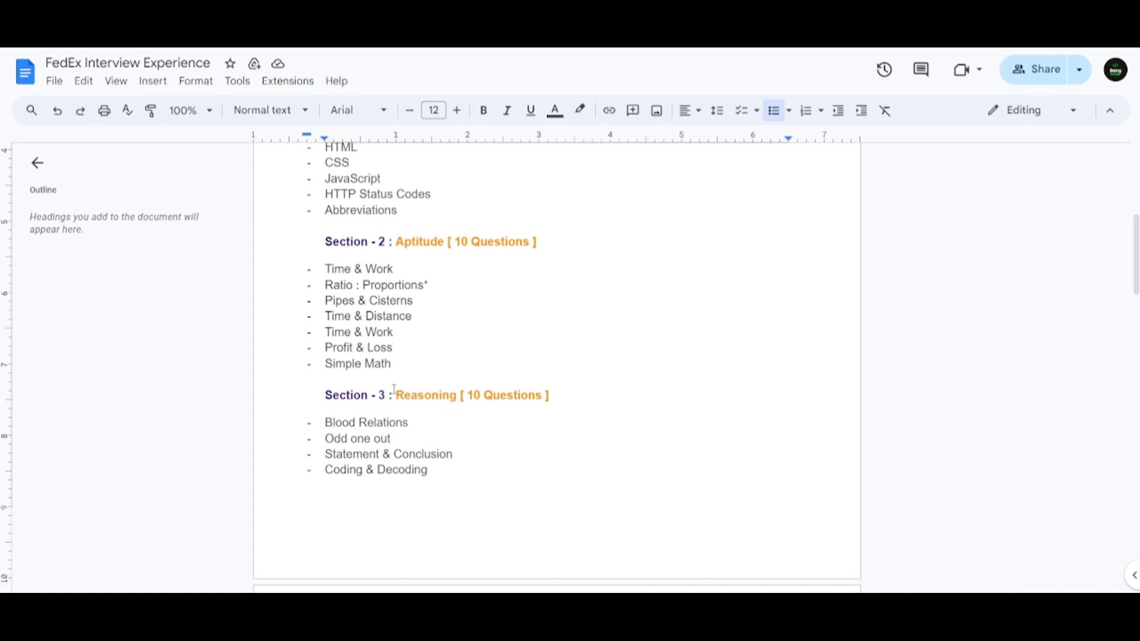
pyautogui.scroll(-1, 392, 387)
pyautogui.scroll(-1, 393, 385)
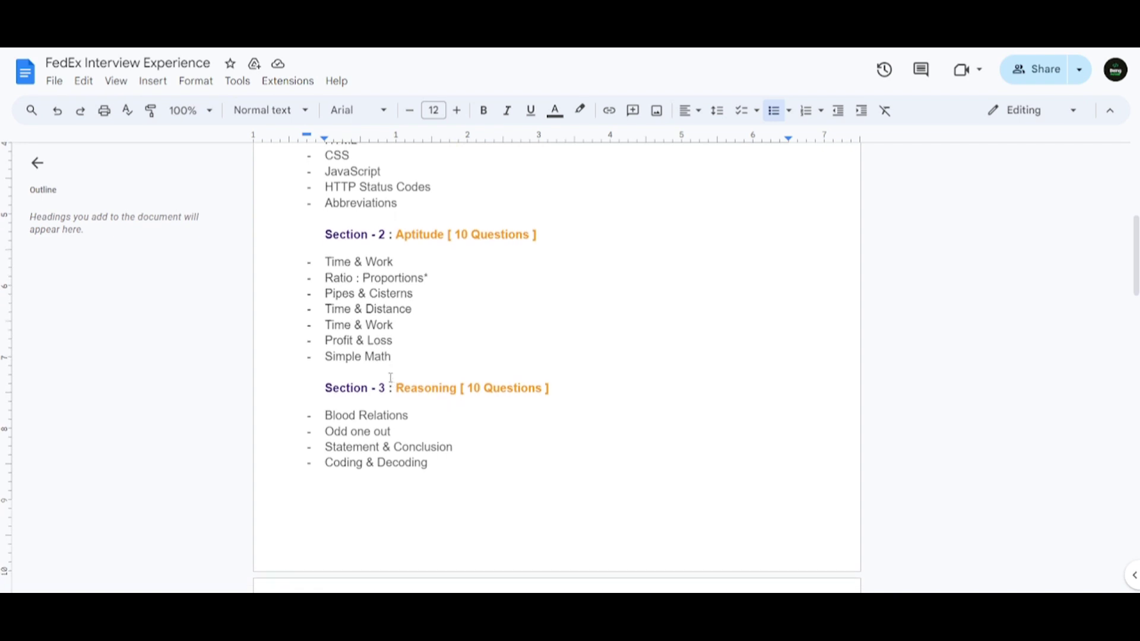
pyautogui.scroll(-2, 392, 383)
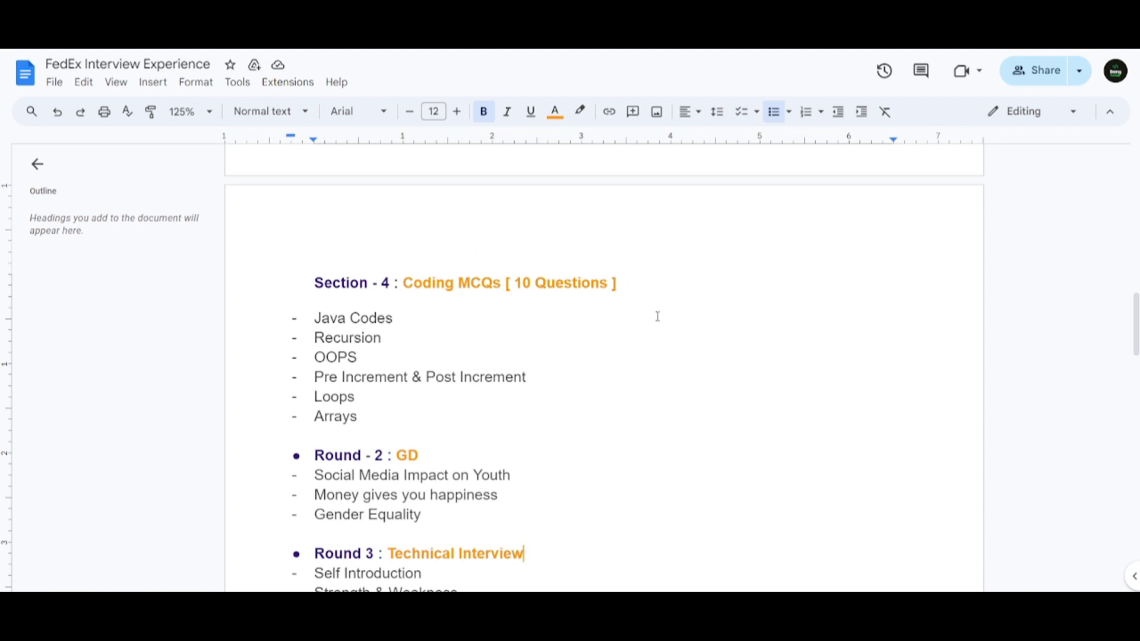
pyautogui.scroll(-1, 657, 316)
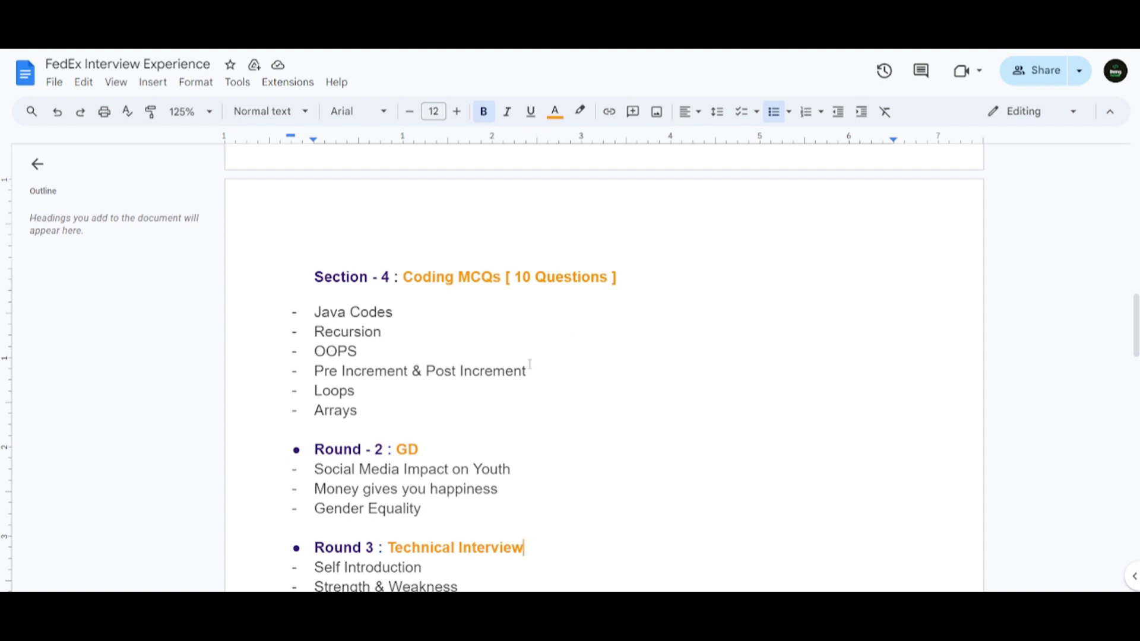
# Place the cursor in the Pre Increment line above the Round 3 Technical Interview list.
pyautogui.click(495, 372)
pyautogui.scroll(-1, 514, 370)
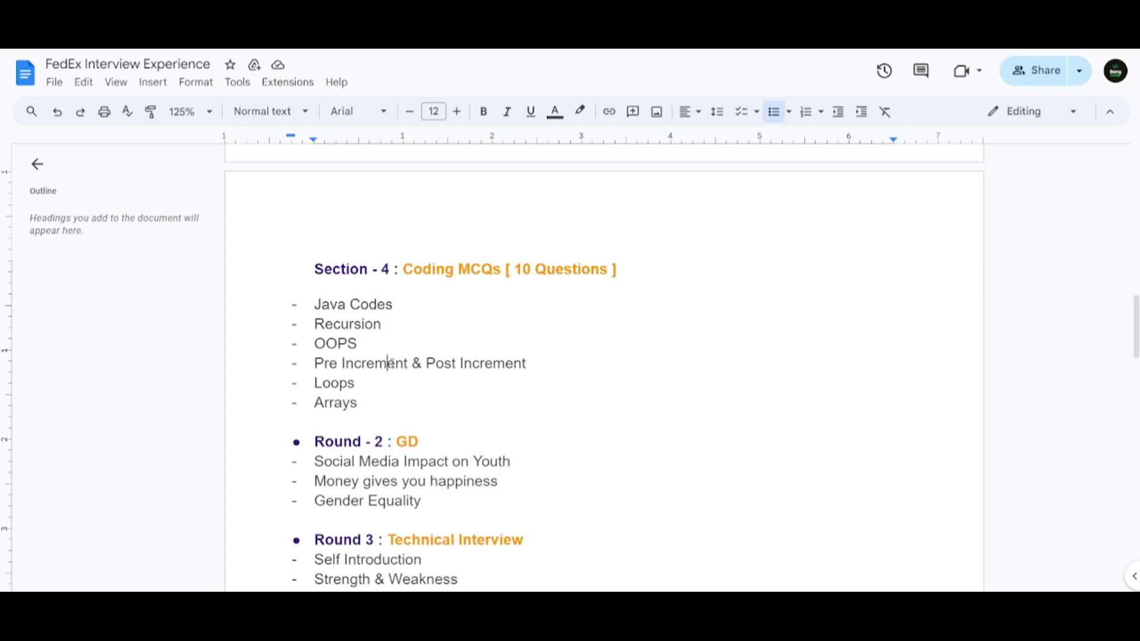
pyautogui.scroll(-2, 391, 362)
pyautogui.scroll(-1, 390, 359)
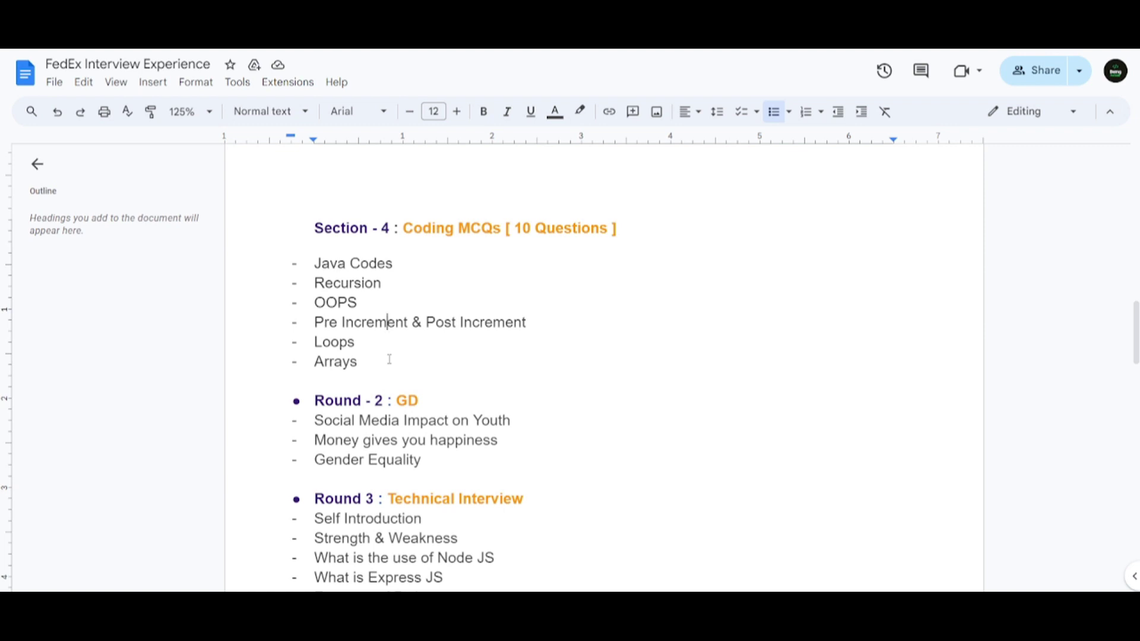
pyautogui.scroll(-2, 386, 356)
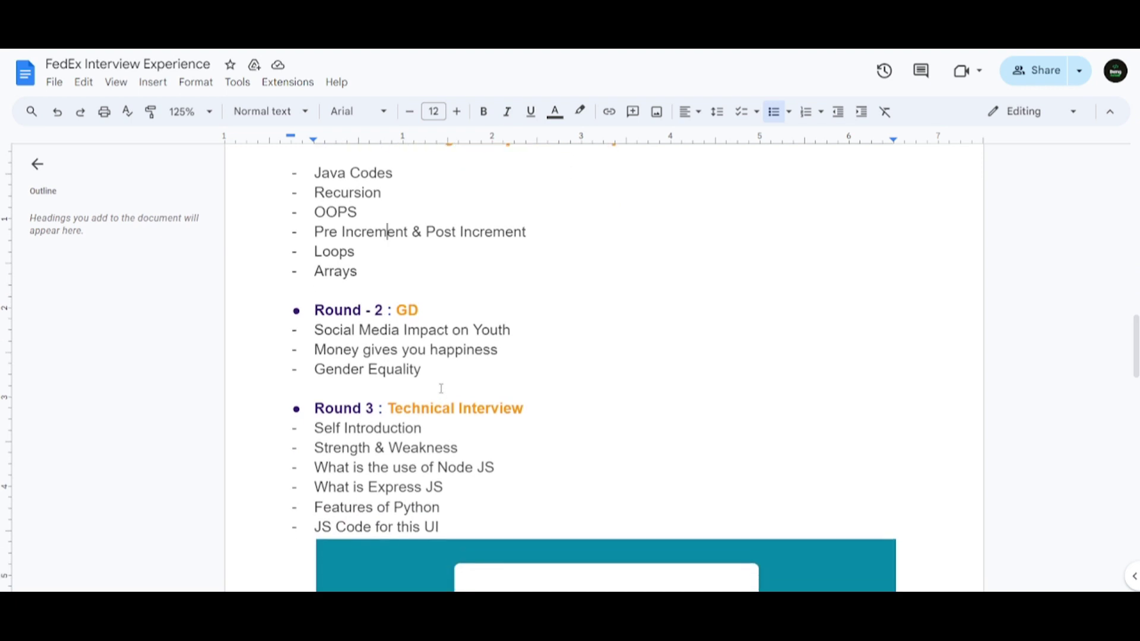
pyautogui.scroll(-1, 441, 388)
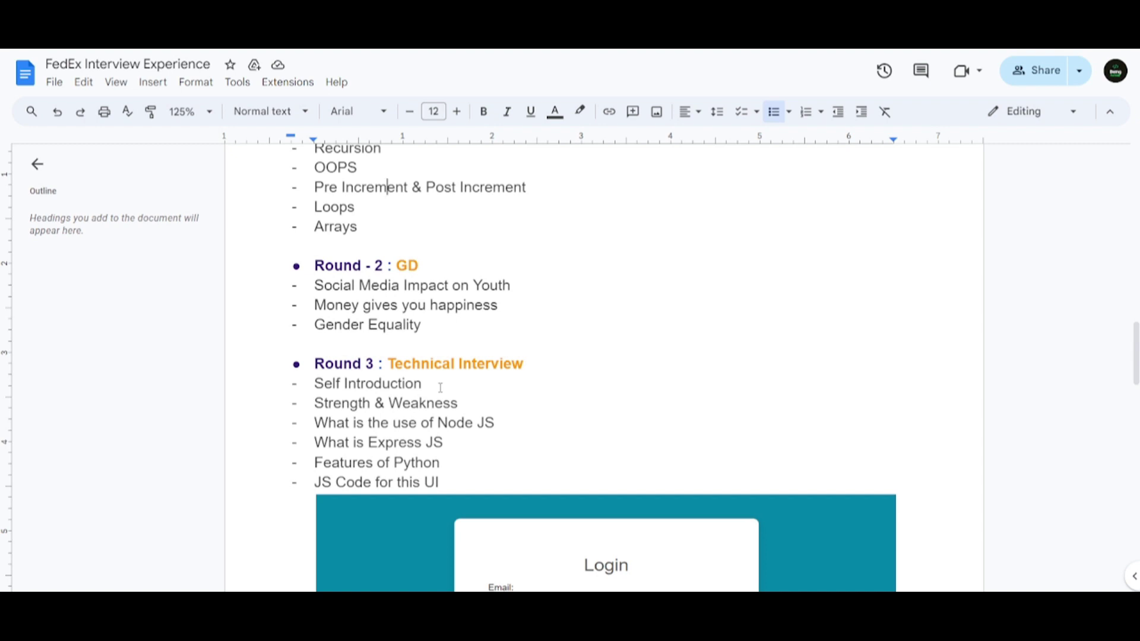
pyautogui.scroll(-1, 440, 387)
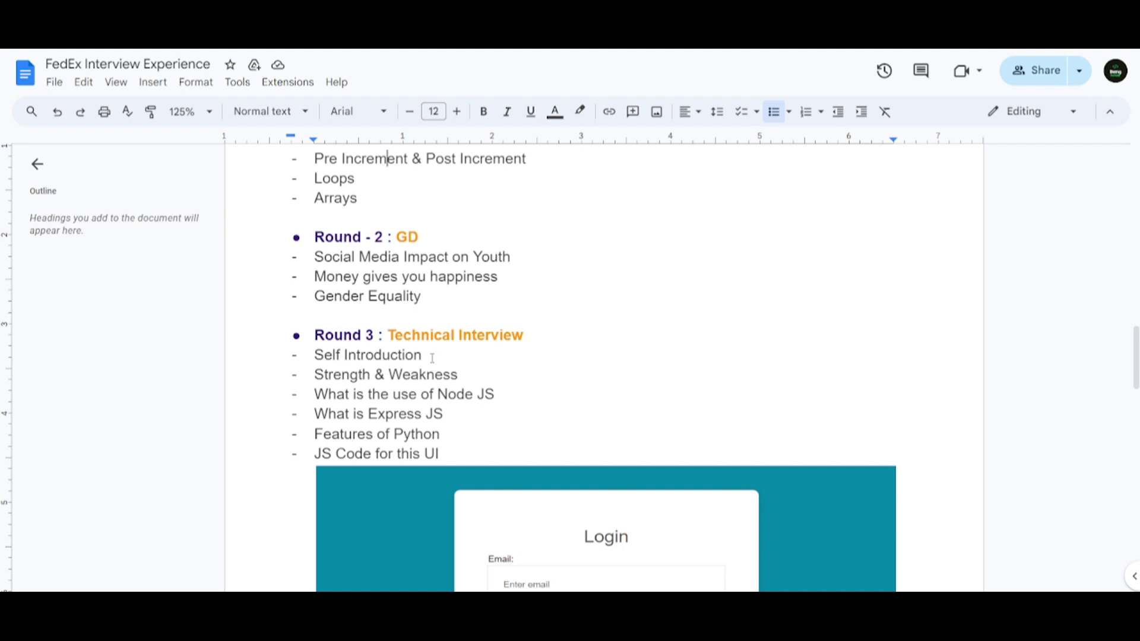
pyautogui.scroll(-1, 432, 357)
pyautogui.scroll(-2, 430, 352)
pyautogui.scroll(-1, 426, 344)
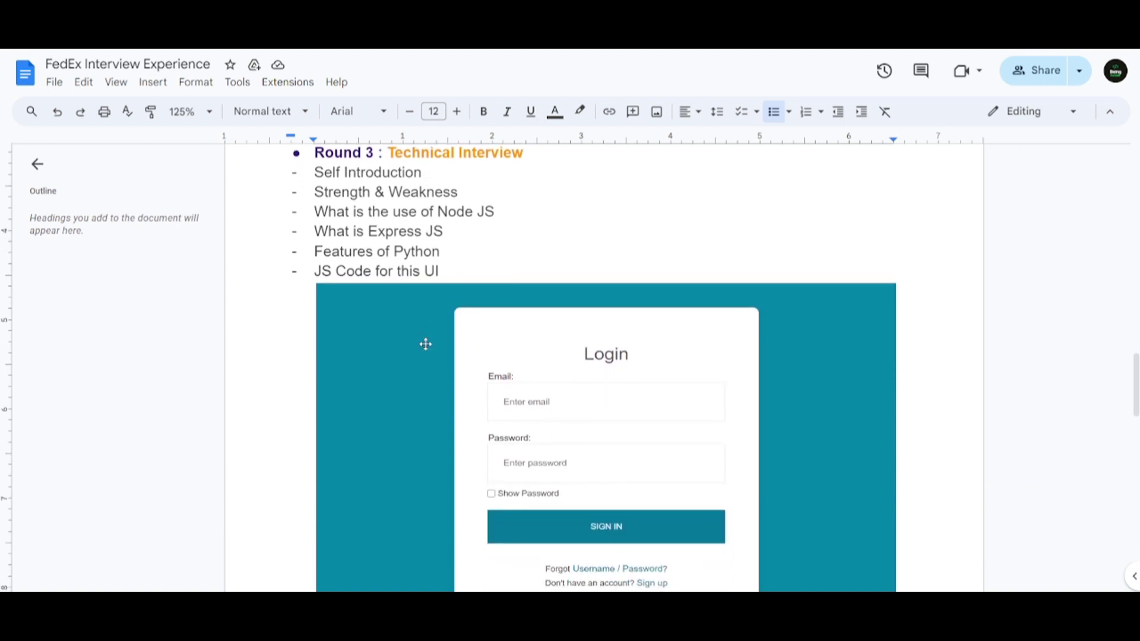
pyautogui.scroll(-2, 424, 340)
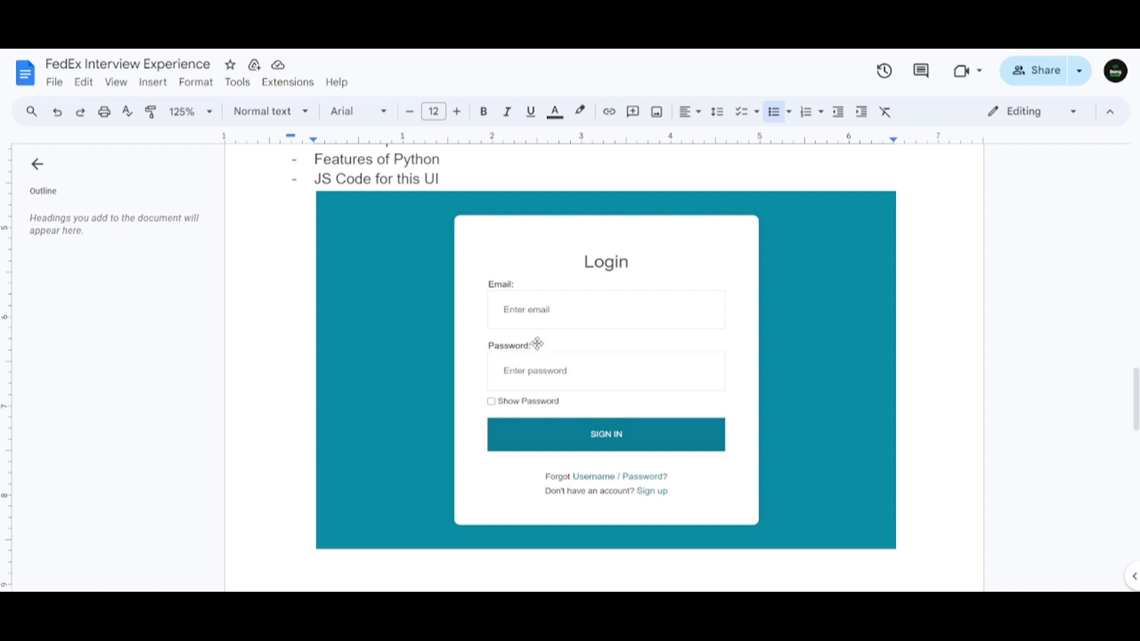
pyautogui.scroll(-1, 537, 344)
pyautogui.scroll(-3, 536, 329)
pyautogui.scroll(-1, 533, 317)
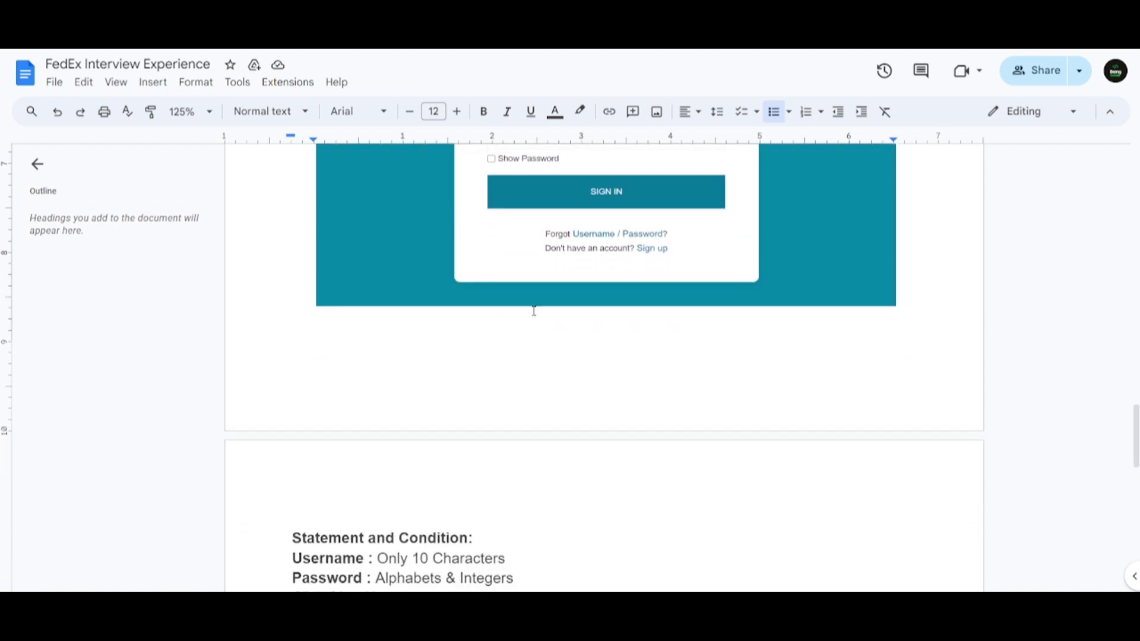
pyautogui.scroll(-3, 534, 311)
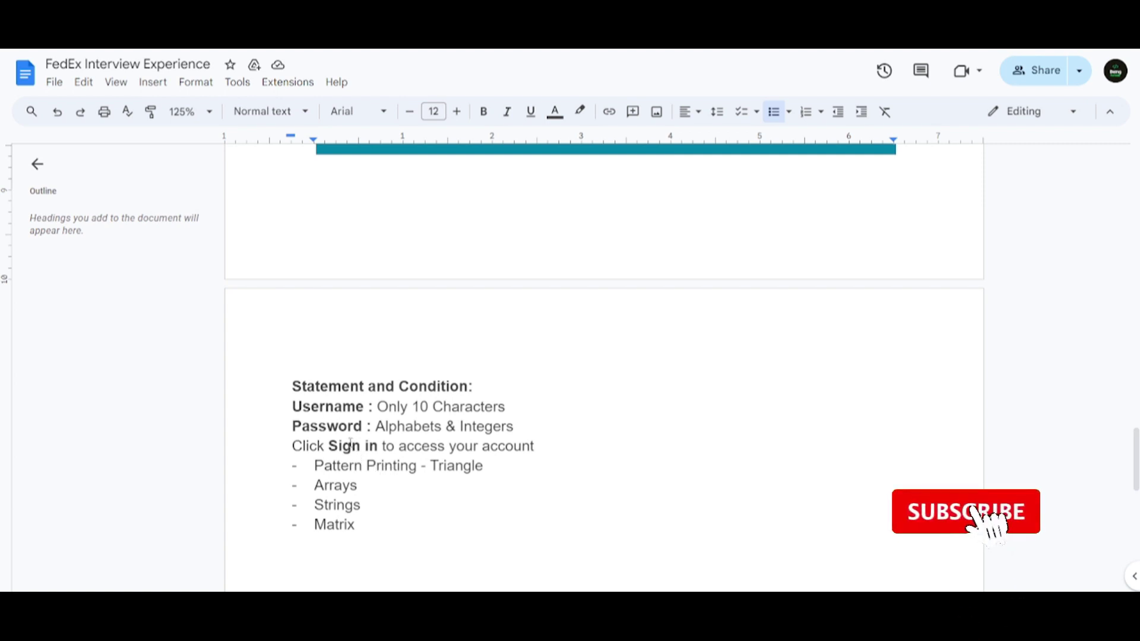
pyautogui.scroll(1, 350, 444)
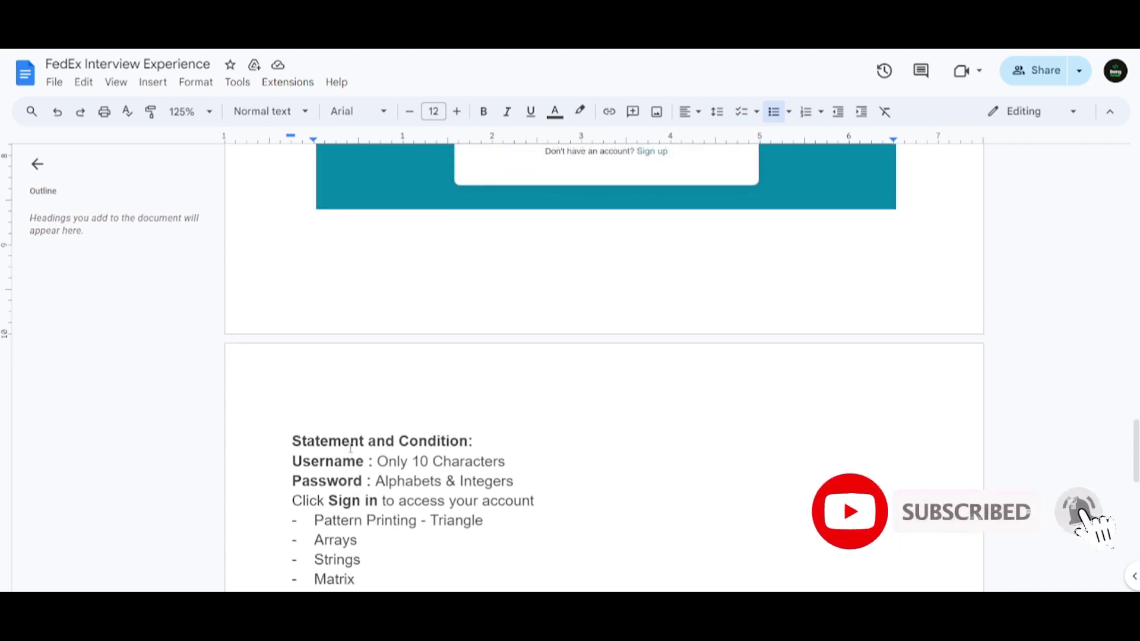
pyautogui.scroll(1, 351, 450)
pyautogui.scroll(1, 350, 450)
pyautogui.scroll(1, 351, 458)
pyautogui.scroll(1, 351, 458)
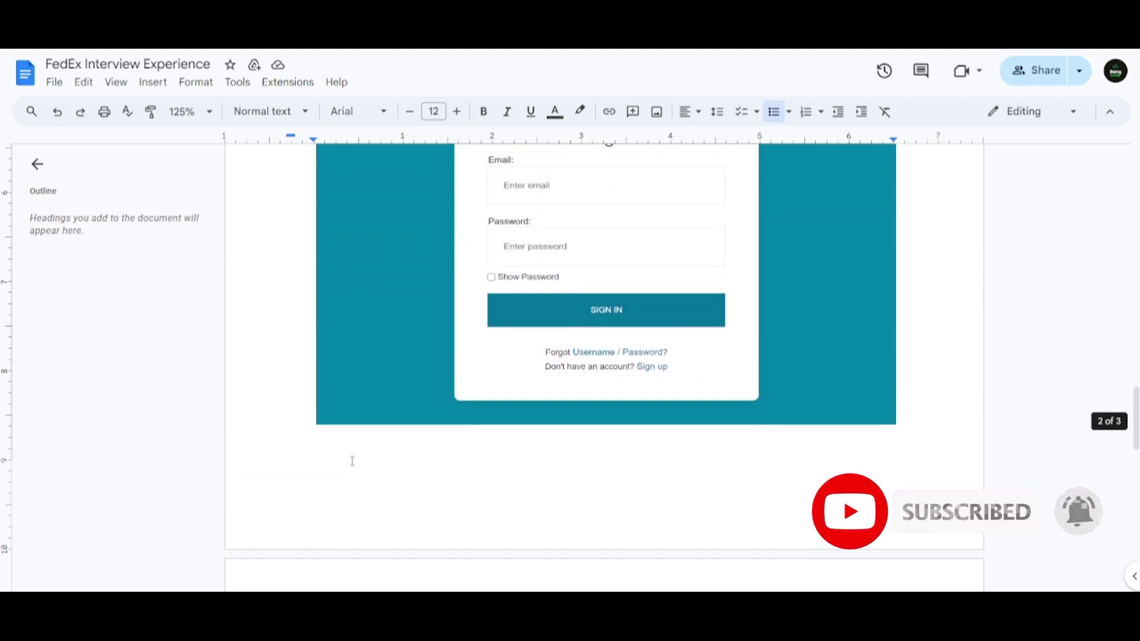
pyautogui.scroll(1, 353, 468)
pyautogui.scroll(1, 352, 469)
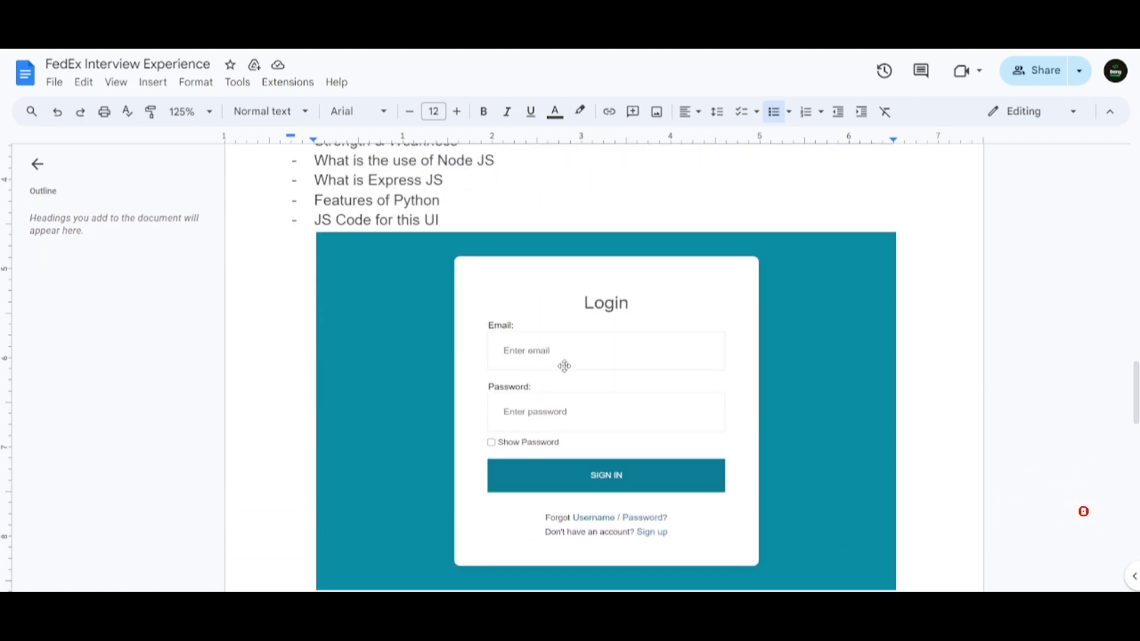
pyautogui.scroll(-1, 556, 417)
pyautogui.scroll(-2, 547, 397)
pyautogui.scroll(-1, 547, 397)
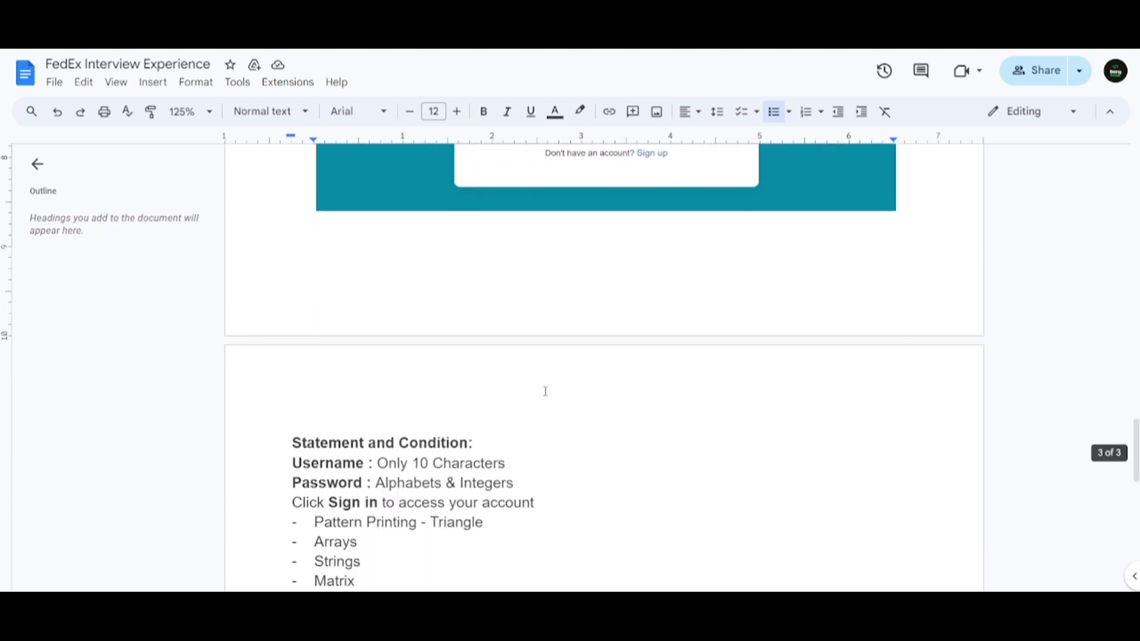
pyautogui.scroll(-1, 544, 387)
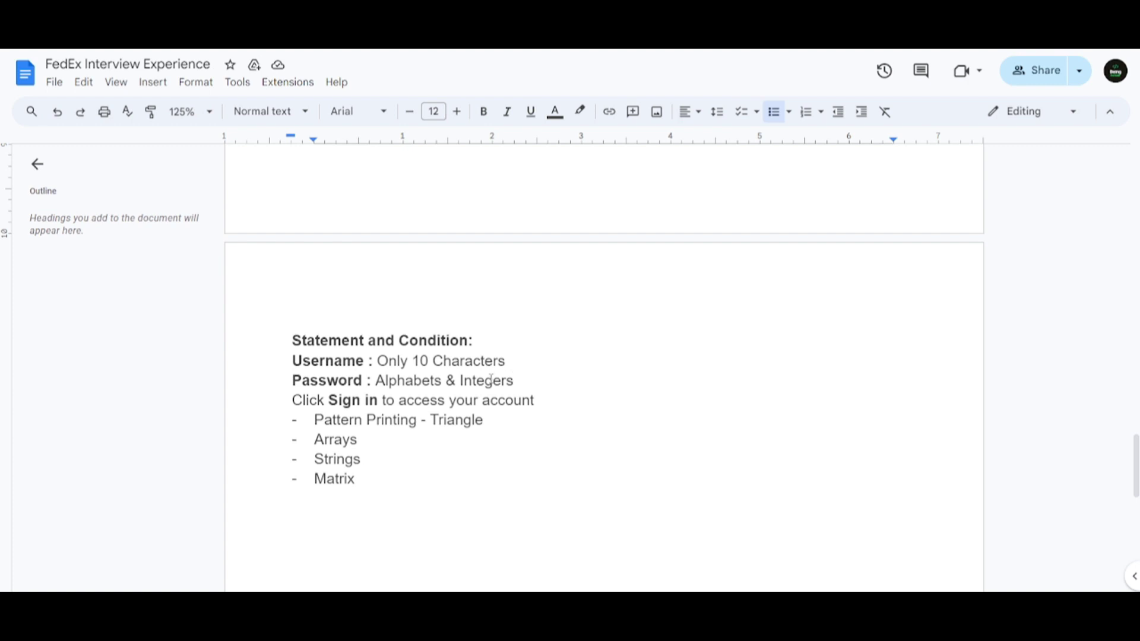
pyautogui.scroll(1, 484, 390)
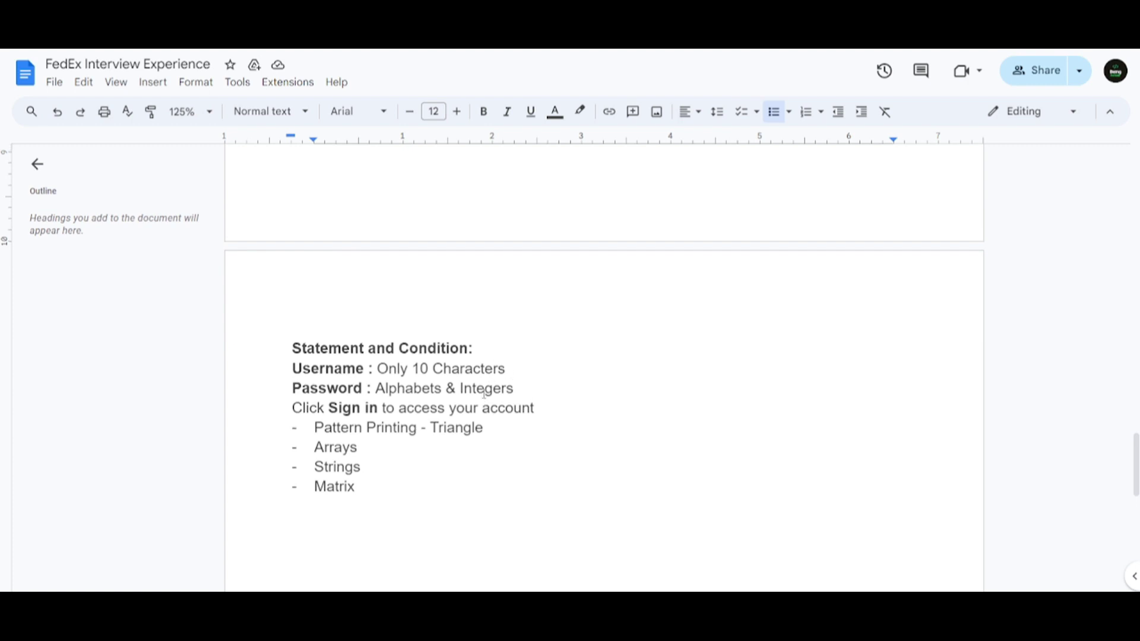
pyautogui.scroll(1, 486, 391)
pyautogui.scroll(2, 485, 392)
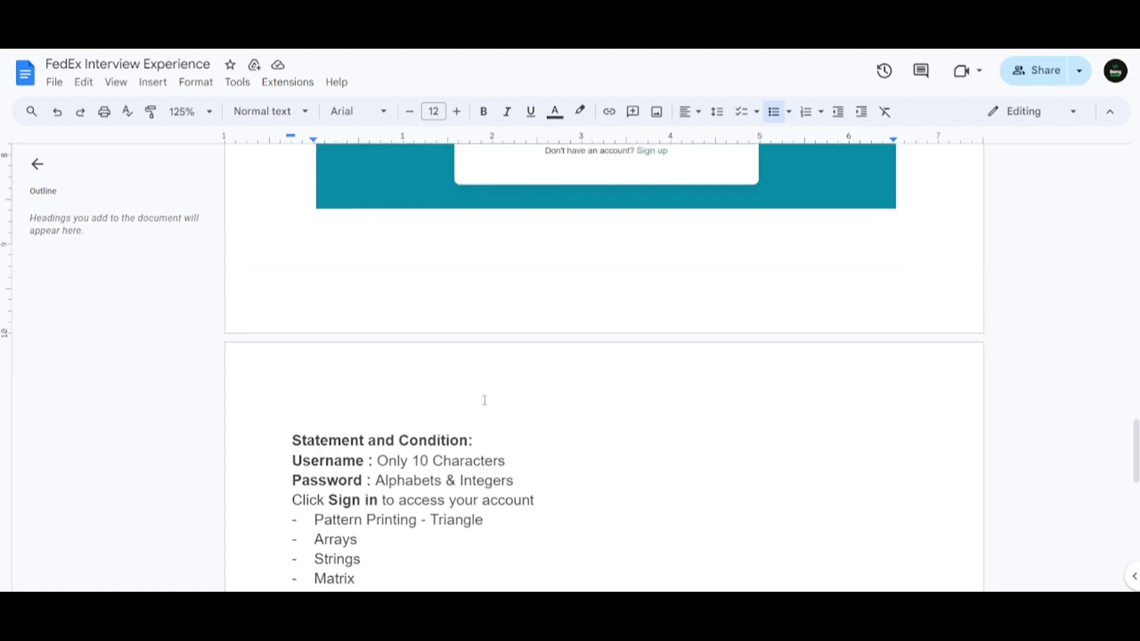
pyautogui.scroll(-2, 485, 392)
pyautogui.scroll(1, 486, 406)
pyautogui.scroll(-2, 484, 406)
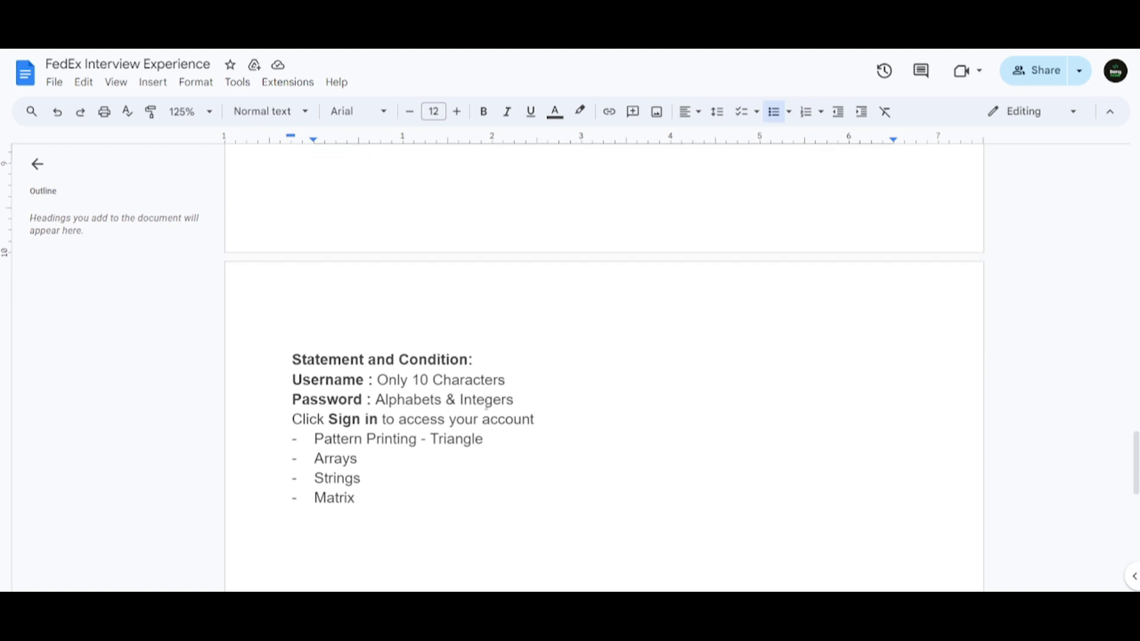
pyautogui.scroll(-2, 487, 404)
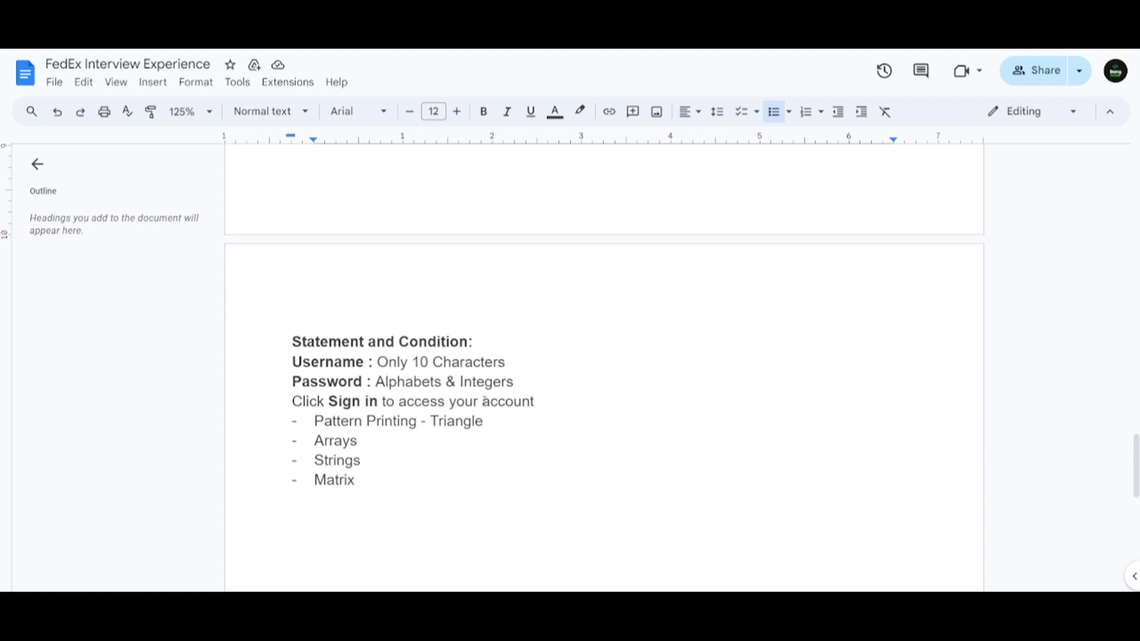
pyautogui.scroll(-1, 484, 400)
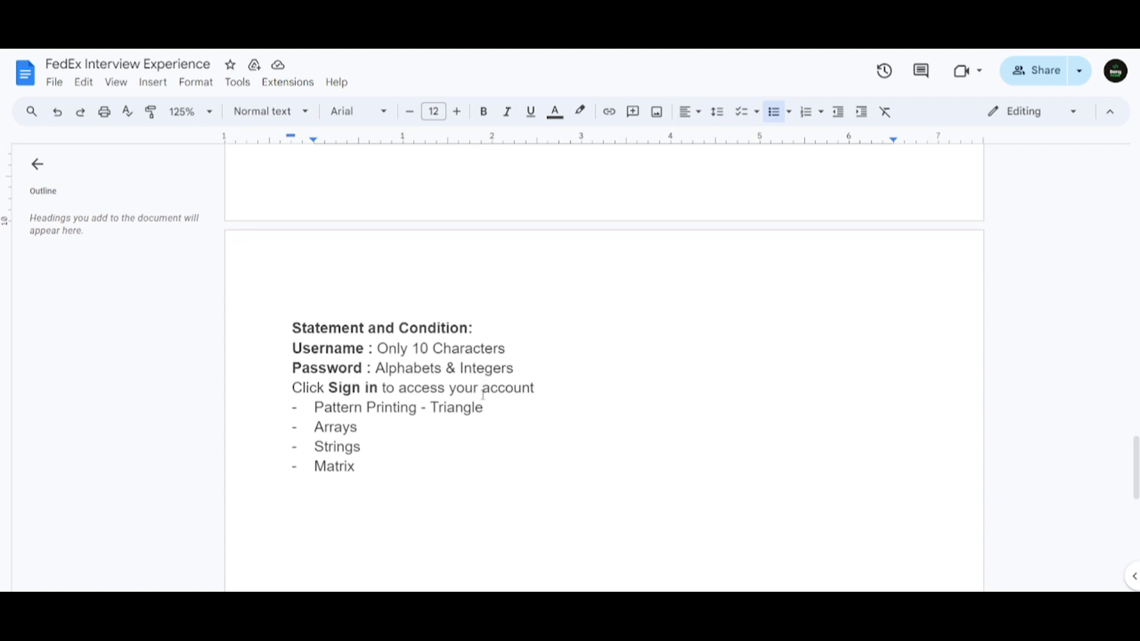
pyautogui.scroll(-3, 481, 394)
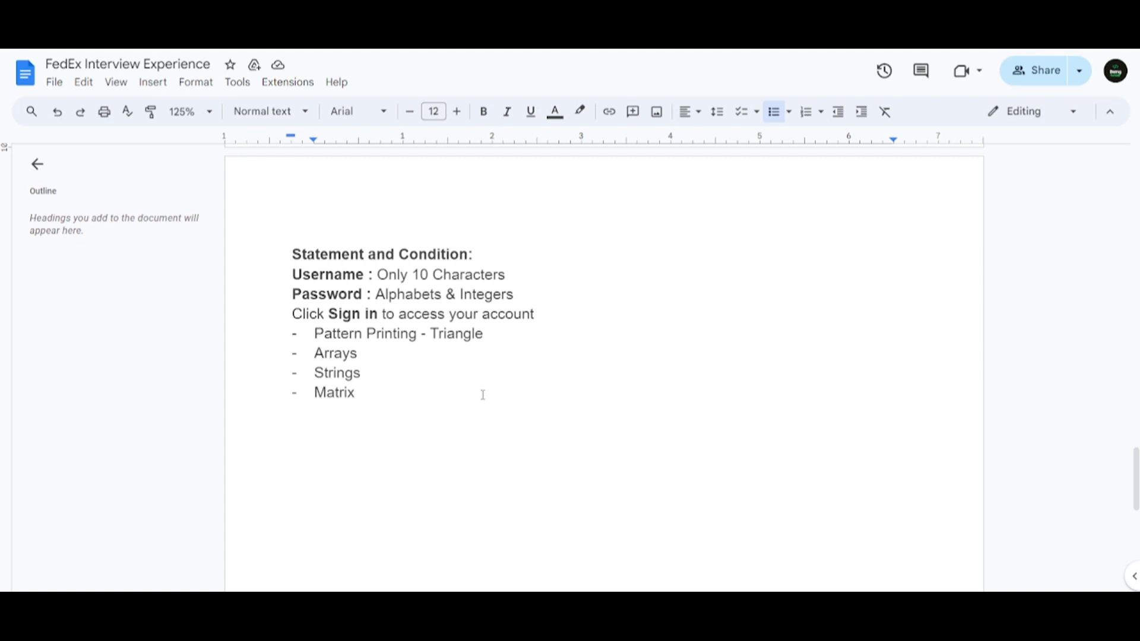
pyautogui.scroll(1, 482, 395)
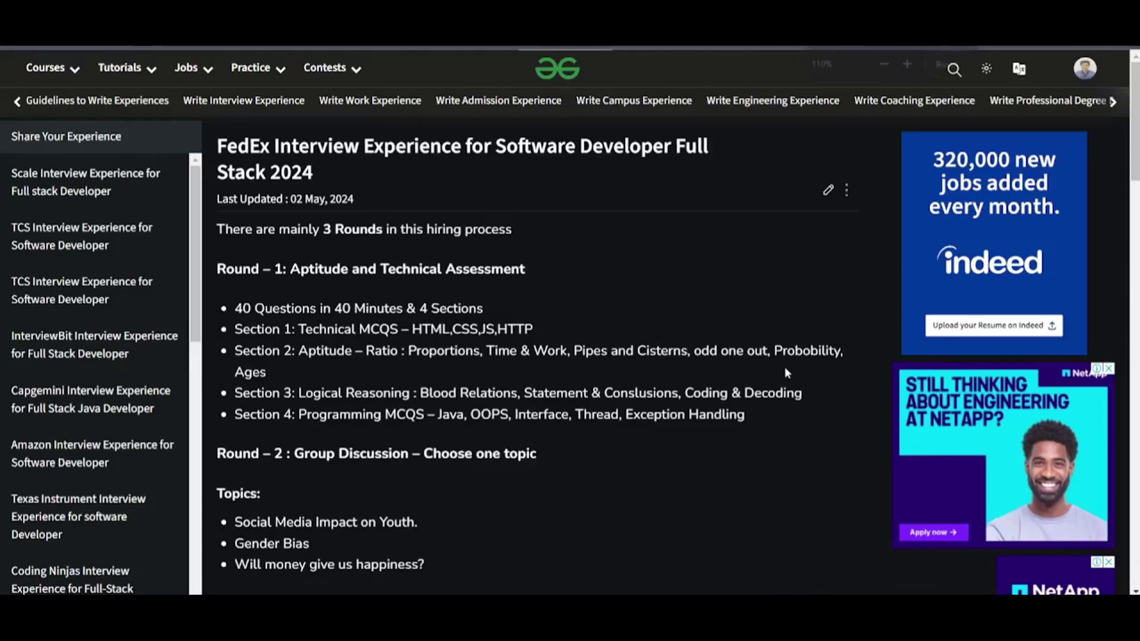
# Go to the GeeksforGeeks FedEx article and show its like, save and share options.
pyautogui.hotkey('ctrl', '+')
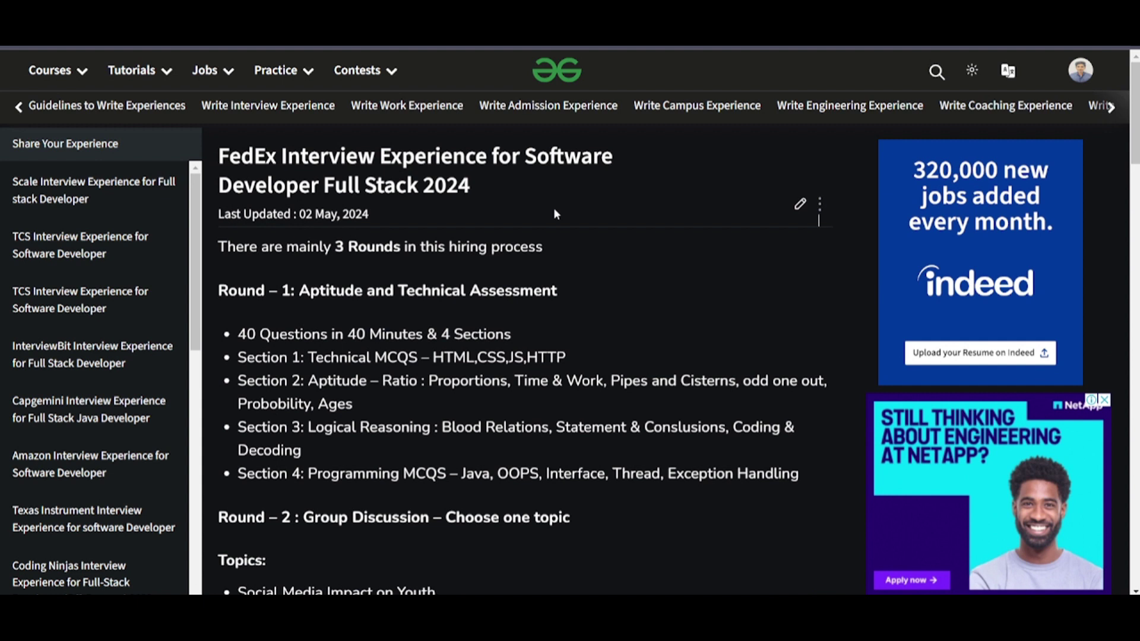
pyautogui.click(820, 206)
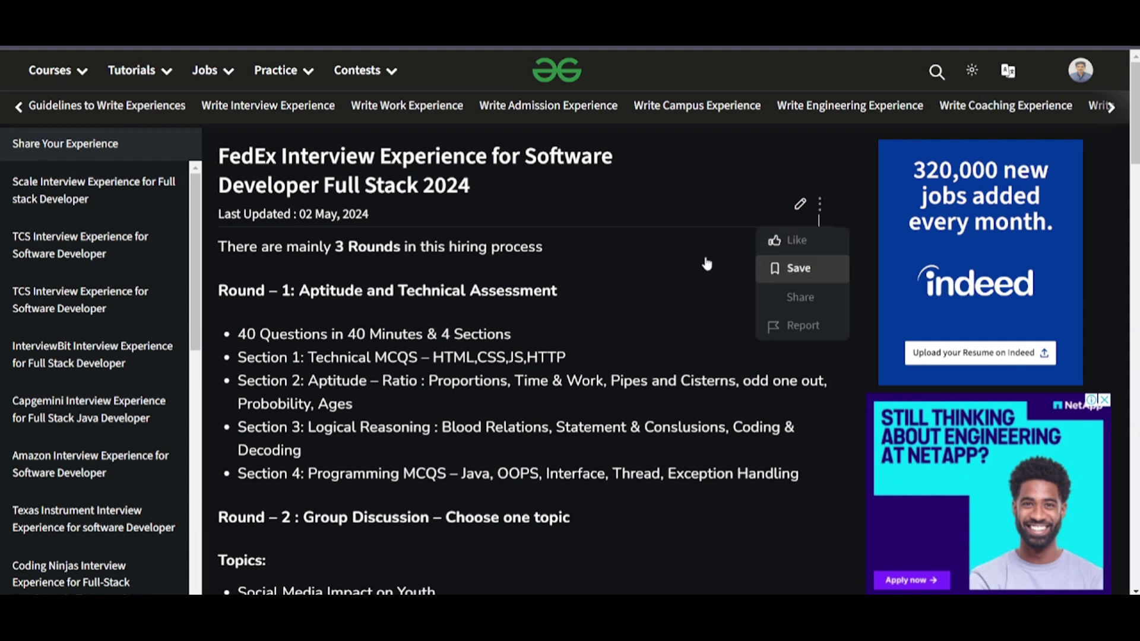
pyautogui.scroll(-2, 517, 255)
pyautogui.scroll(-1, 517, 254)
pyautogui.scroll(-1, 510, 249)
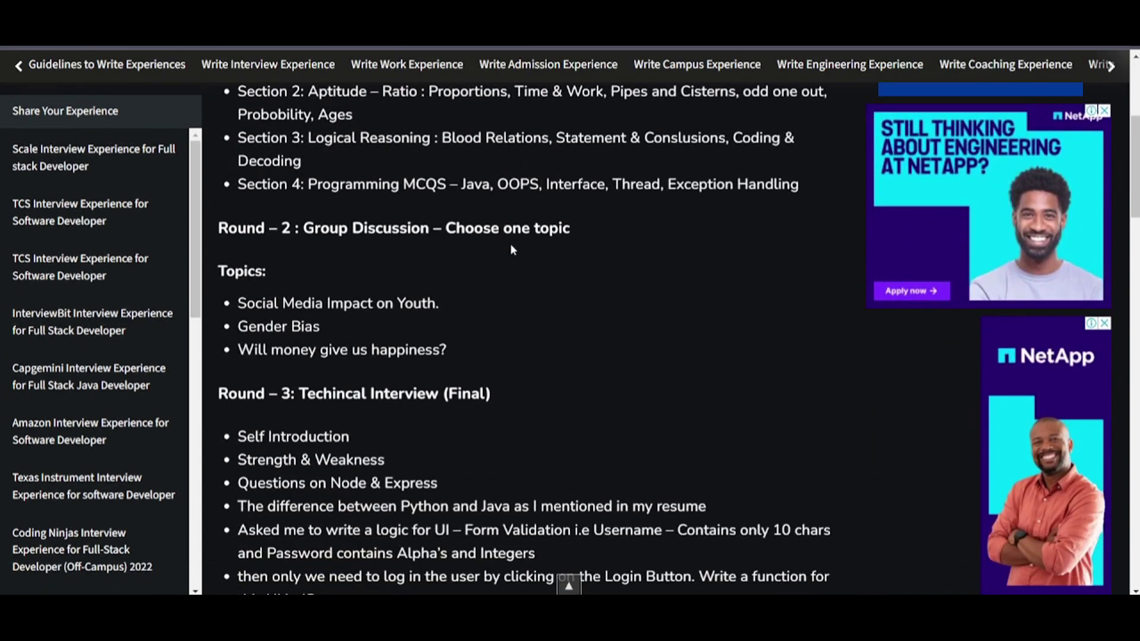